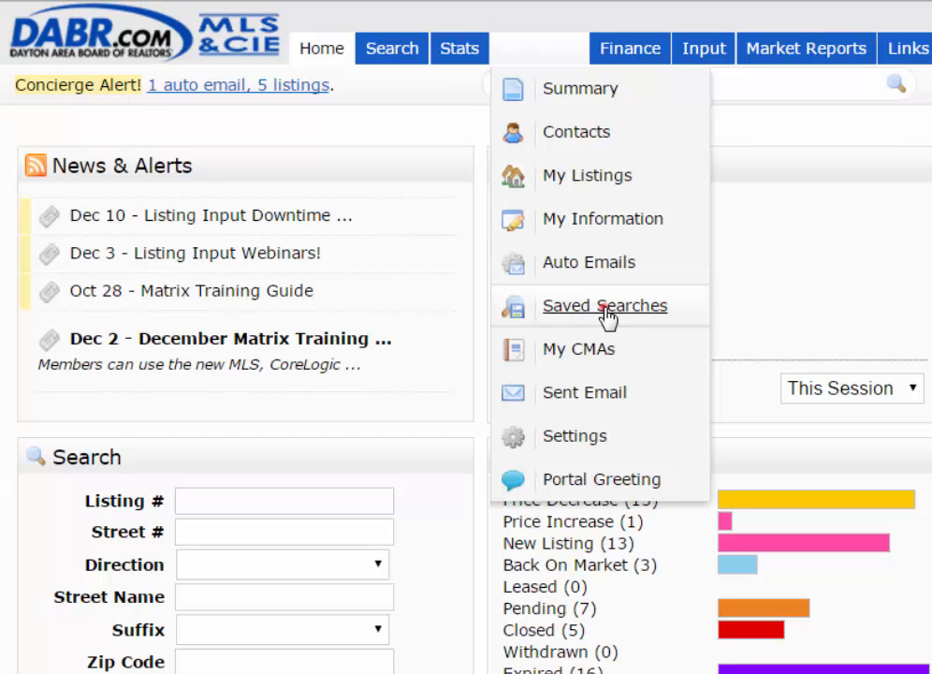
# Open the settings of the saved search "(Imported*) Bellbrook SFR" and turn it into an auto email
pyautogui.click(603, 308)
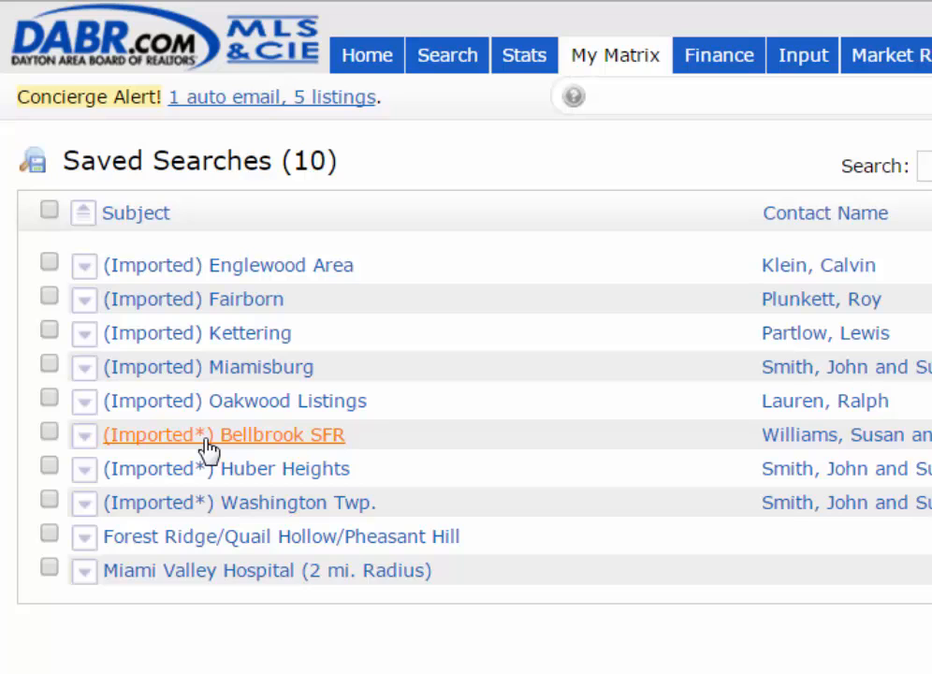
pyautogui.click(206, 448)
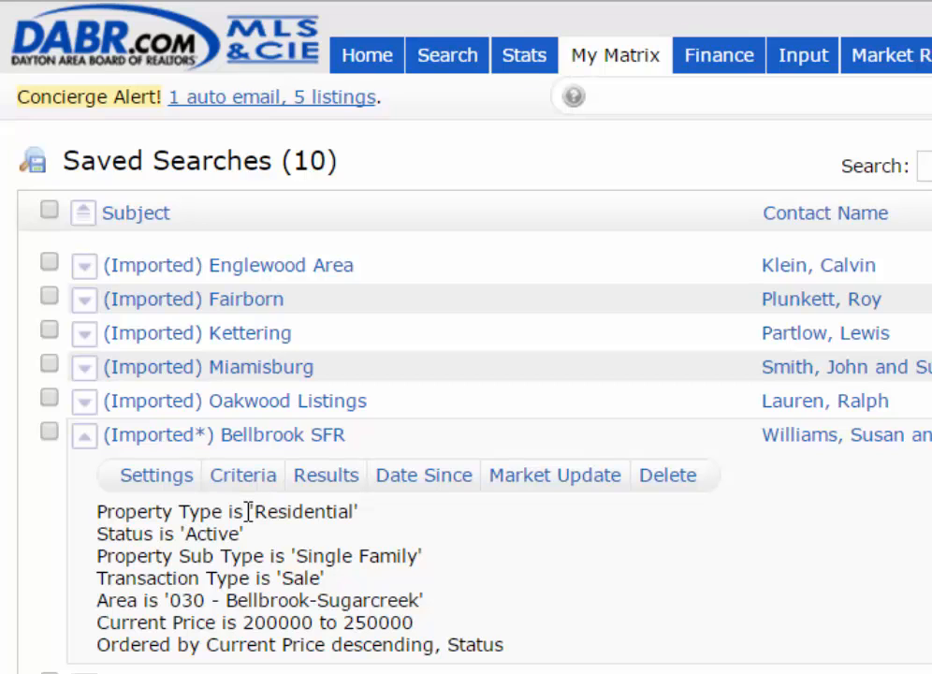
pyautogui.click(149, 477)
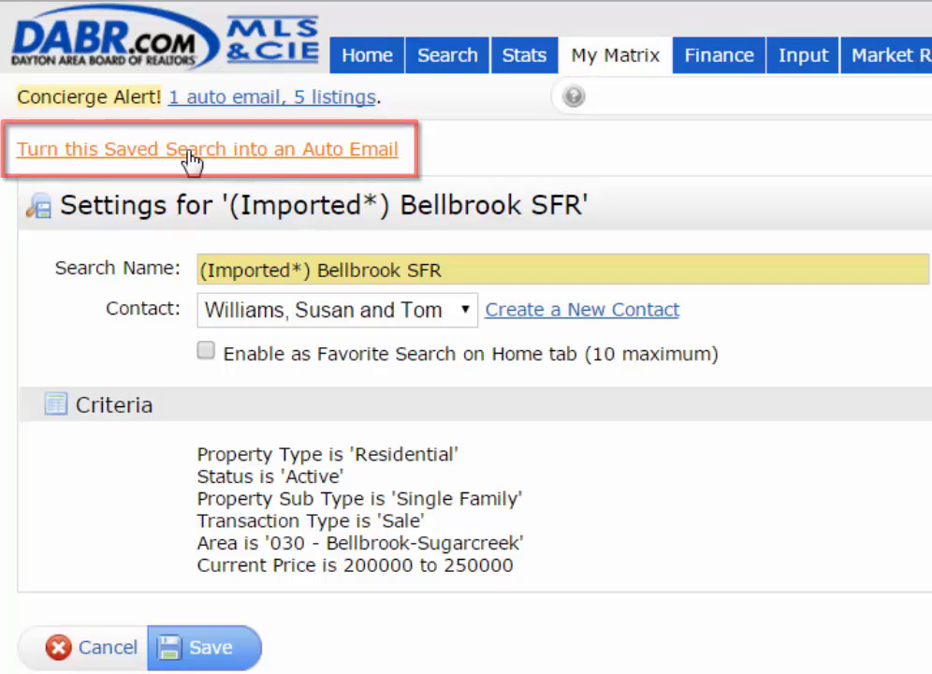
pyautogui.click(316, 162)
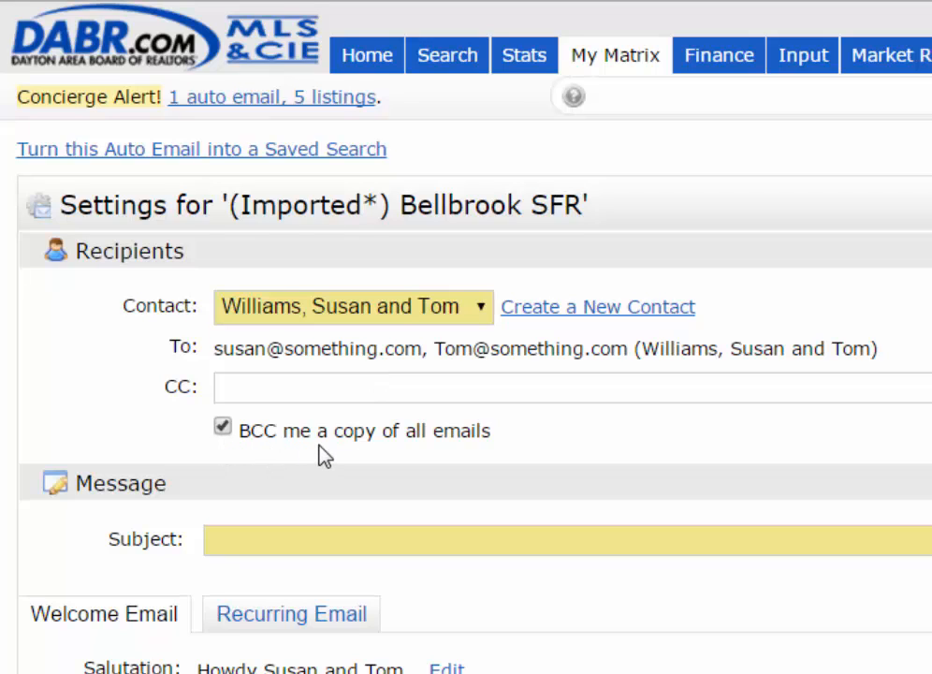
# Set the auto email's subject to "Bellbrook SFR"
pyautogui.click(293, 542)
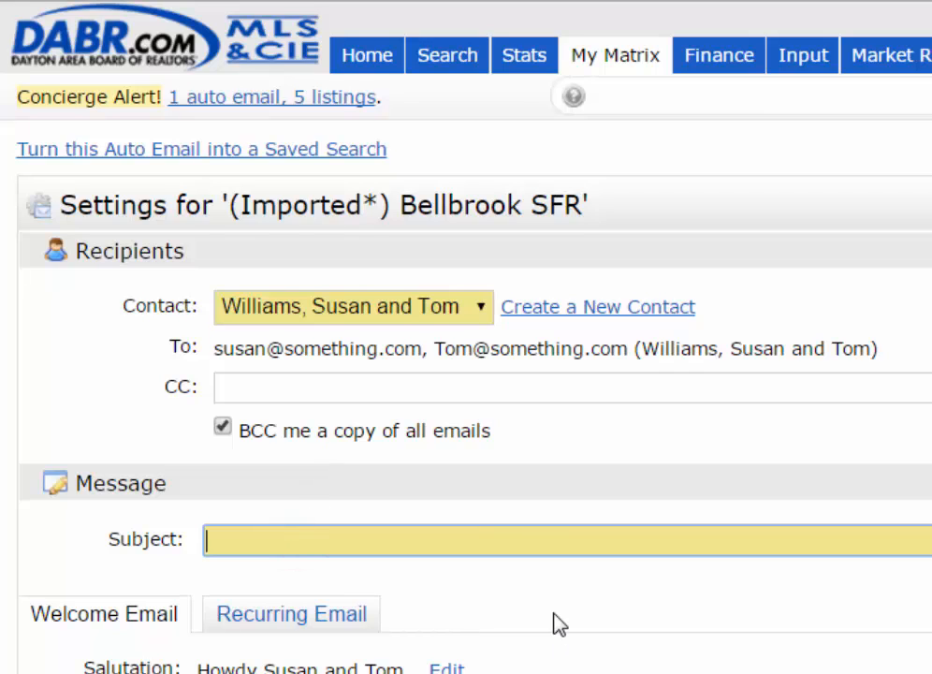
pyautogui.write('Bell')
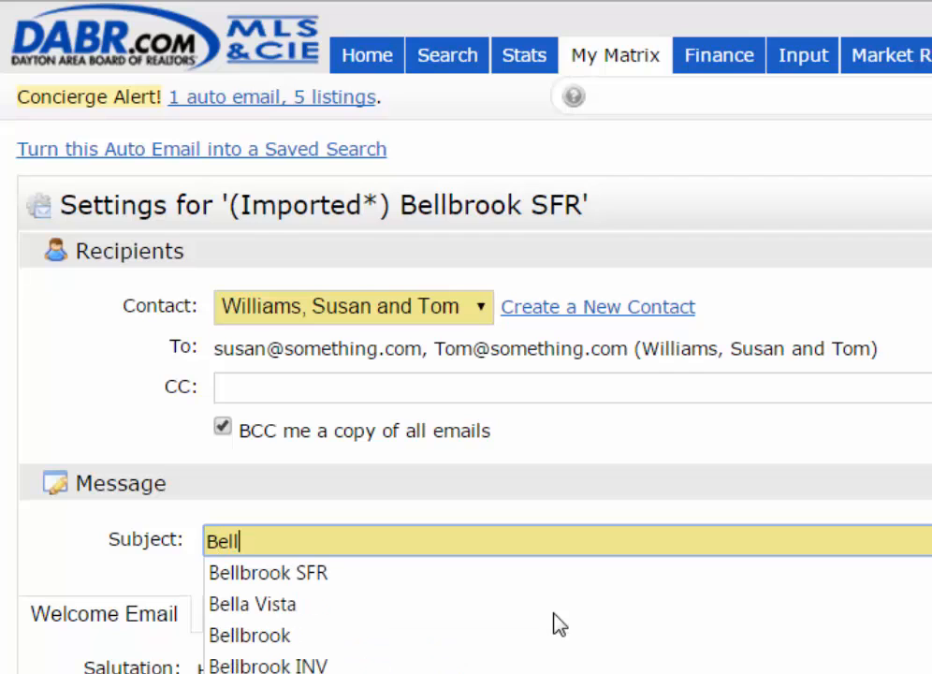
pyautogui.press('Down')
pyautogui.press('Return')
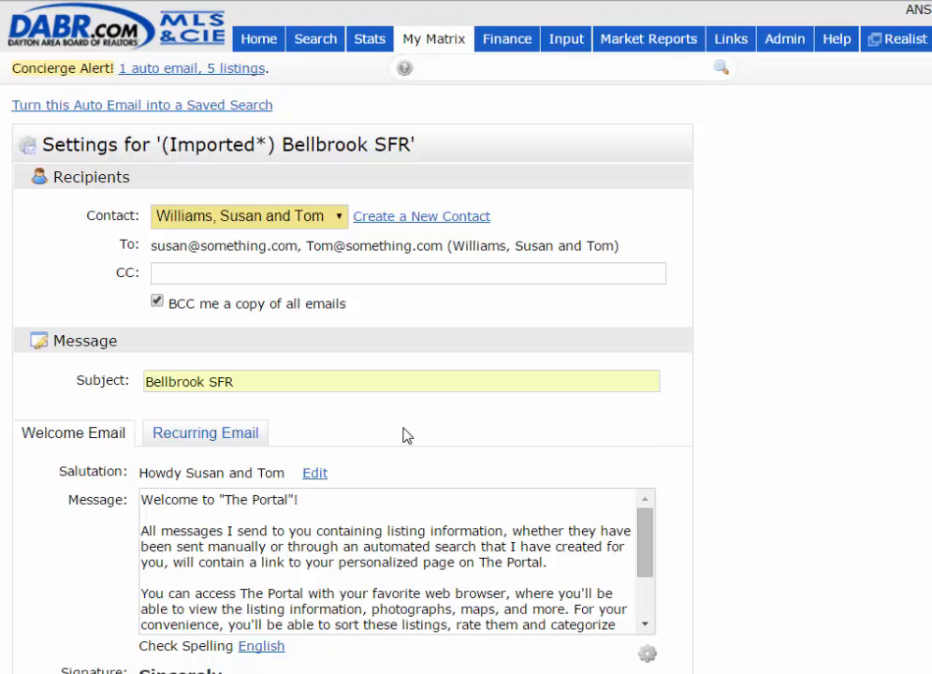
# Review the Welcome Email and Recurring Email messages, including the welcome text's closing sentence about the Portal link
pyautogui.scroll(-5, 405, 435)
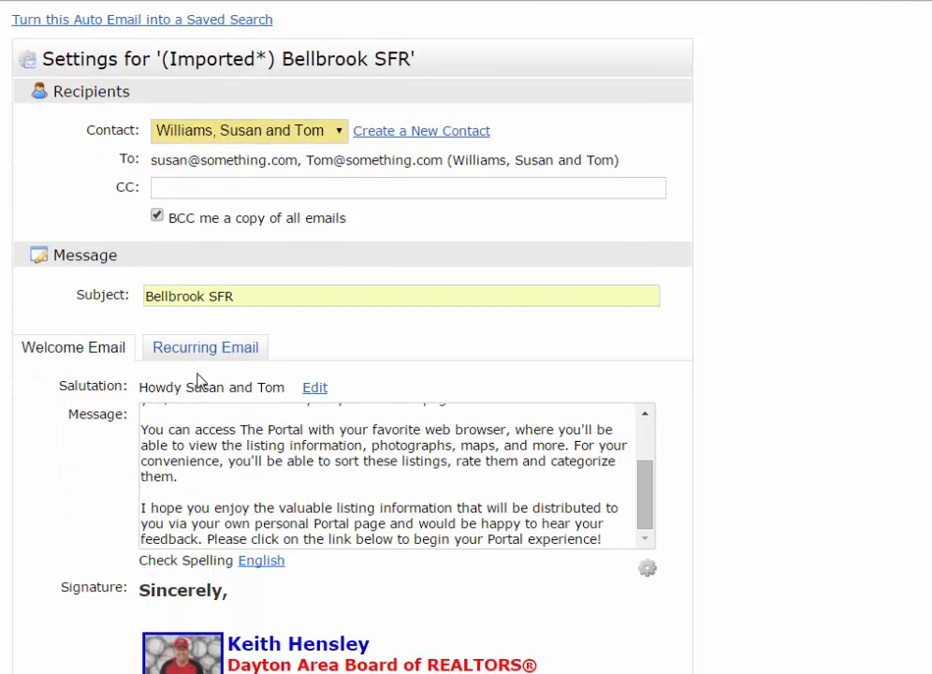
pyautogui.click(646, 501)
pyautogui.moveTo(646, 501); pyautogui.dragTo(662, 462)
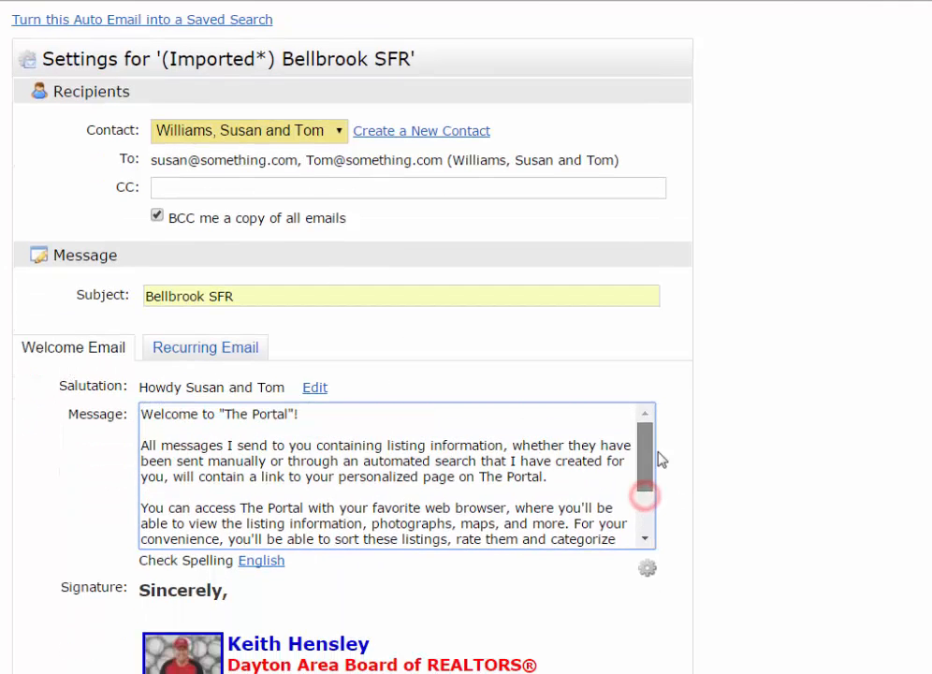
pyautogui.click(211, 353)
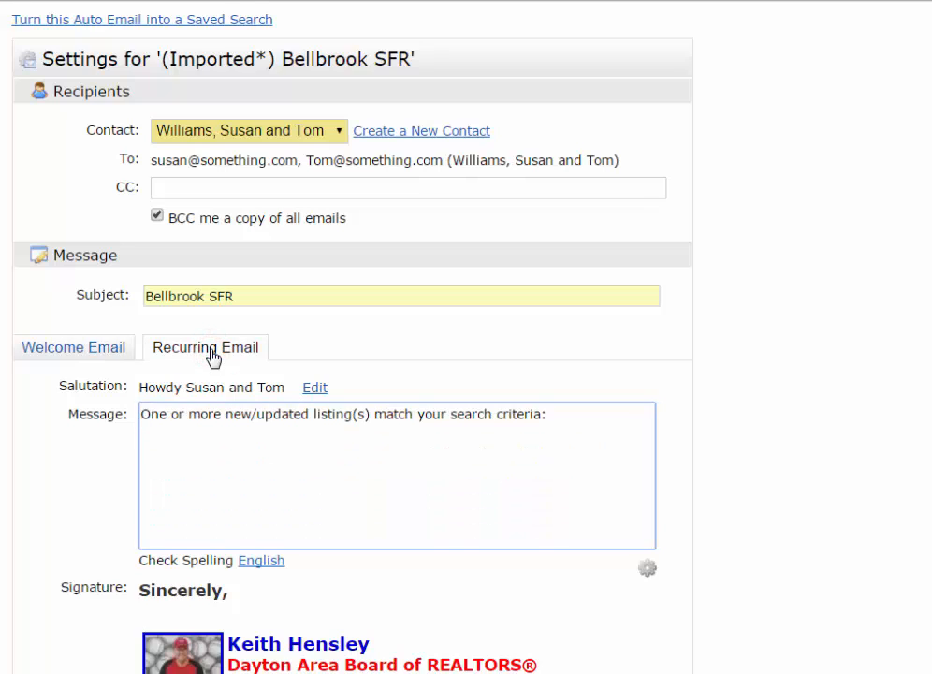
pyautogui.click(83, 352)
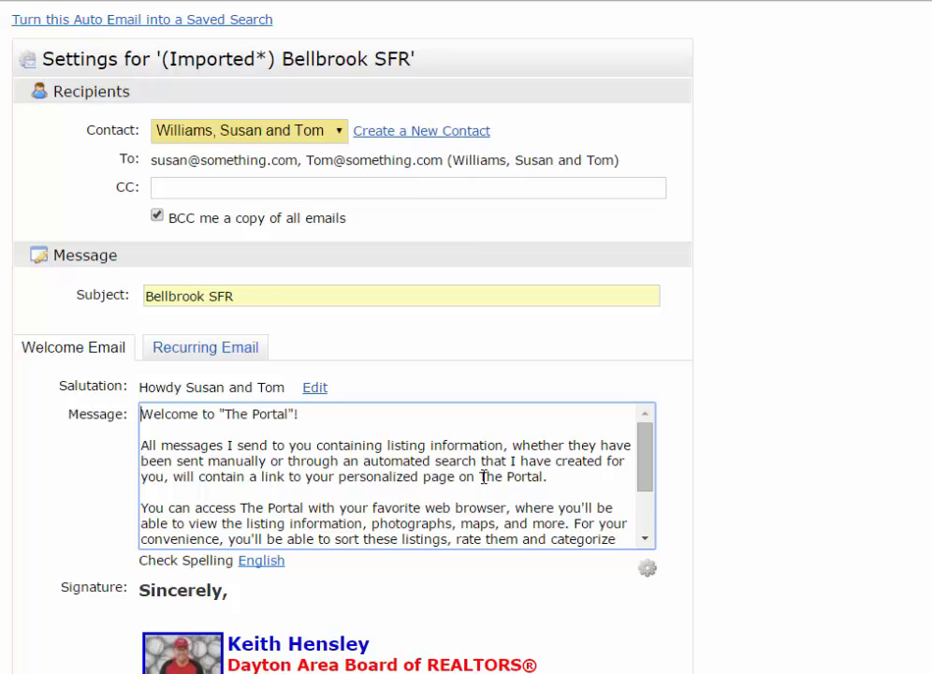
pyautogui.click(645, 537)
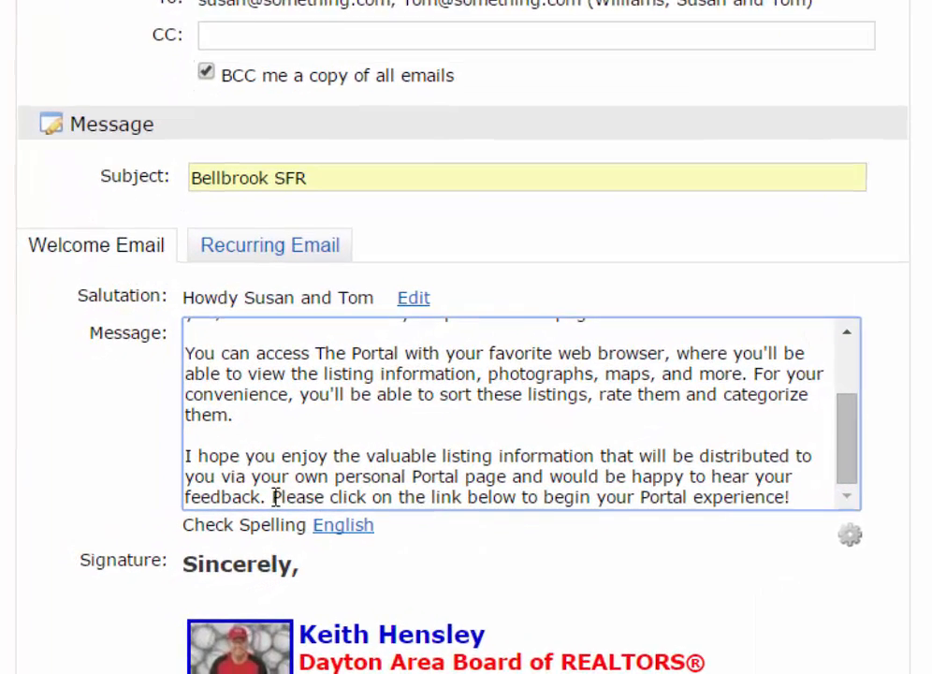
pyautogui.moveTo(274, 497); pyautogui.dragTo(842, 493)
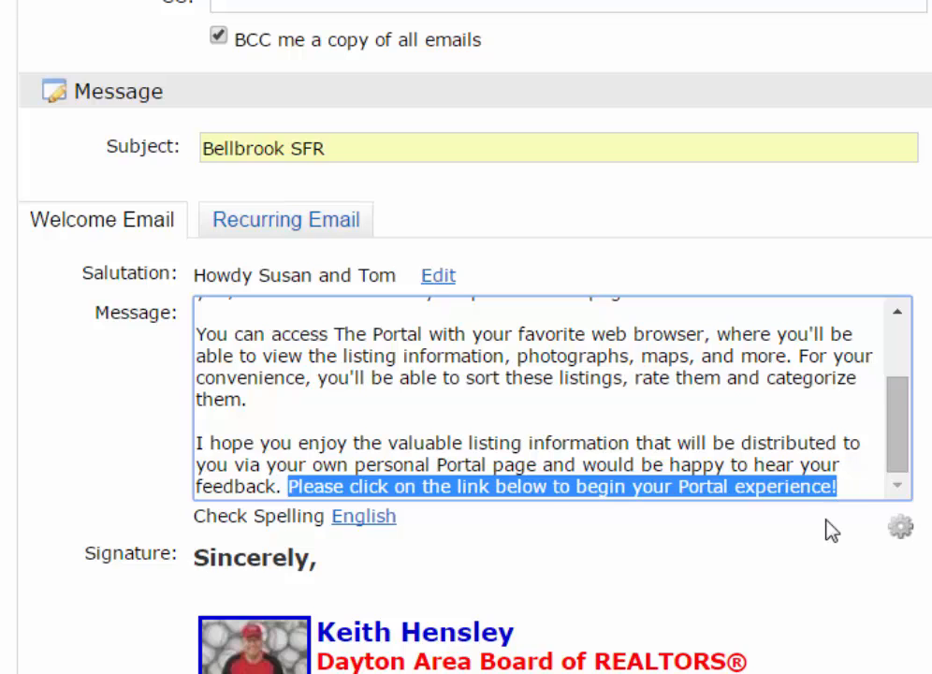
pyautogui.click(826, 518)
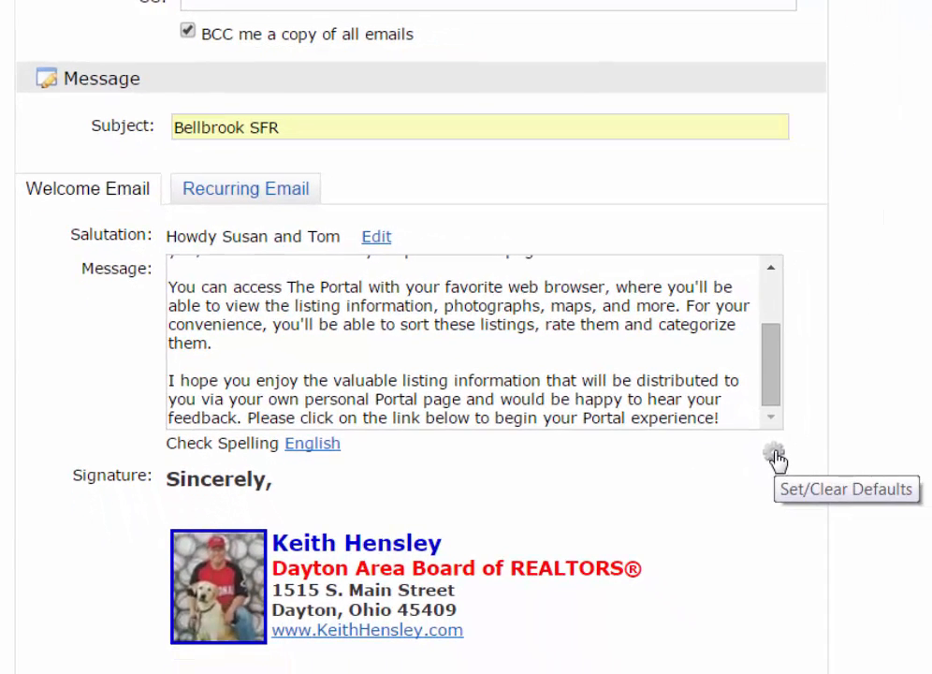
# Show the default-text options for the Welcome Email message and for the Recurring Email message
pyautogui.click(775, 454)
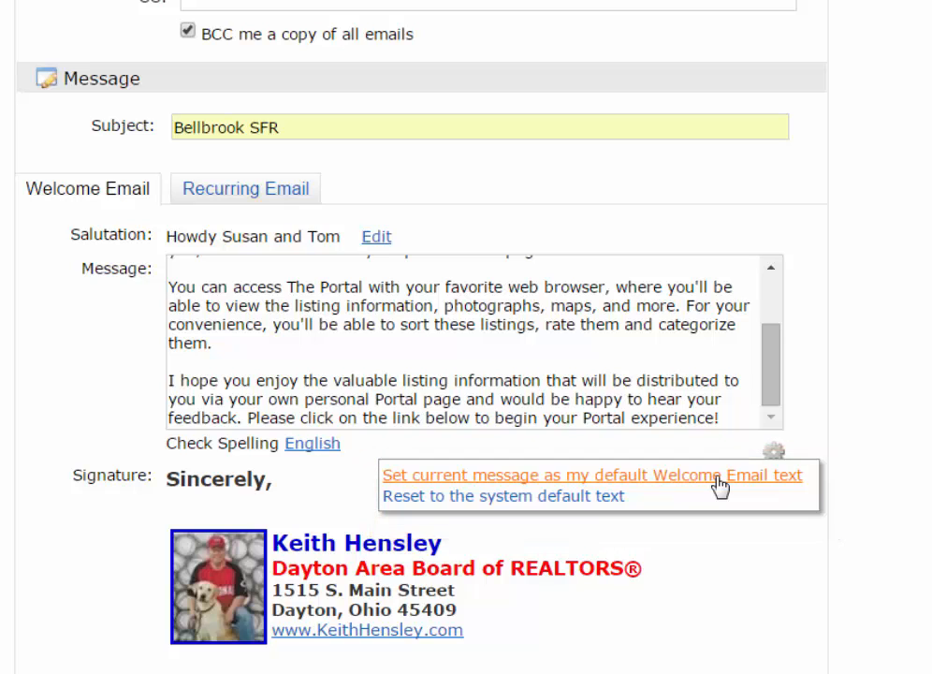
pyautogui.click(234, 202)
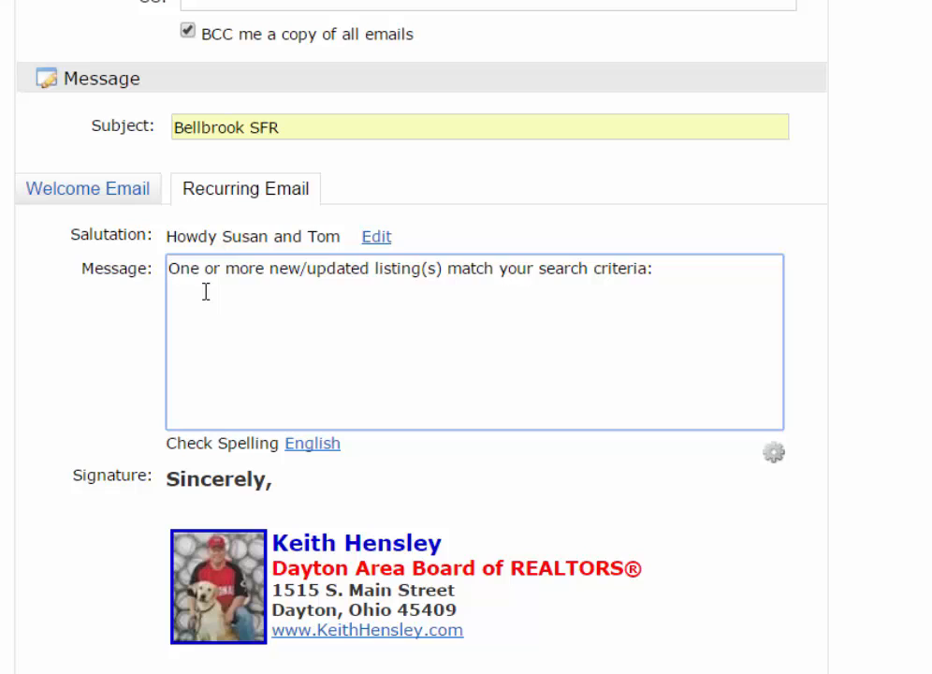
pyautogui.click(775, 458)
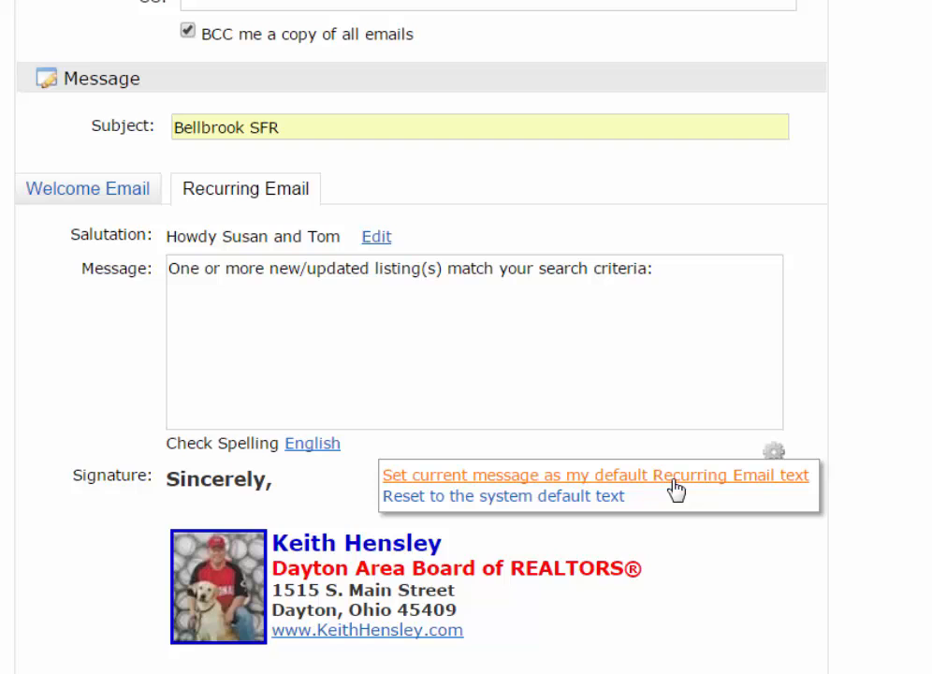
# Add all PM deliveries to the daily schedule and save the Bellbrook SFR auto email
pyautogui.scroll(-3, 690, 574)
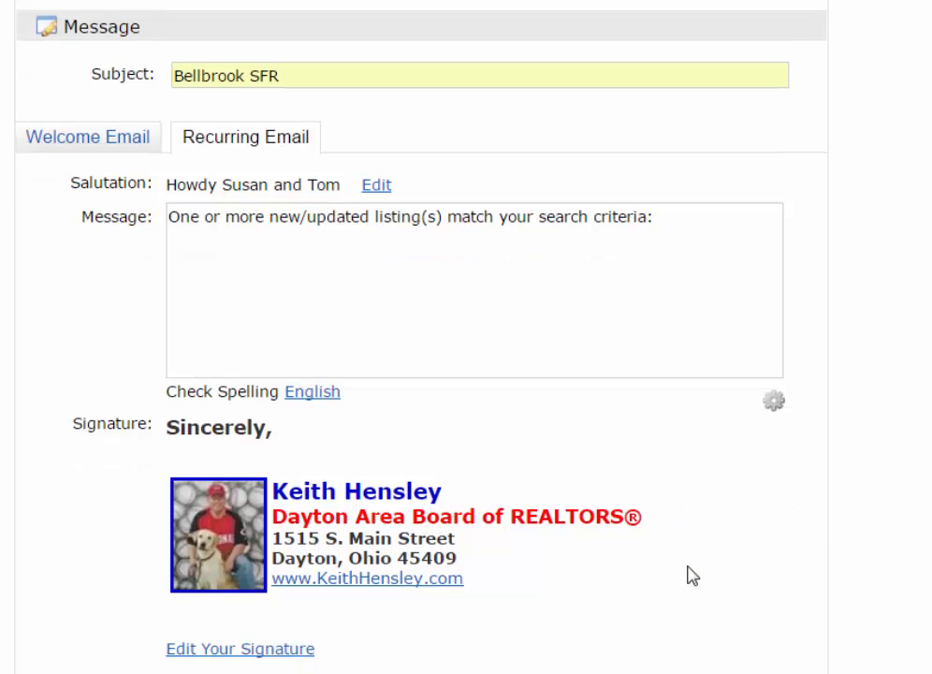
pyautogui.scroll(-7, 690, 575)
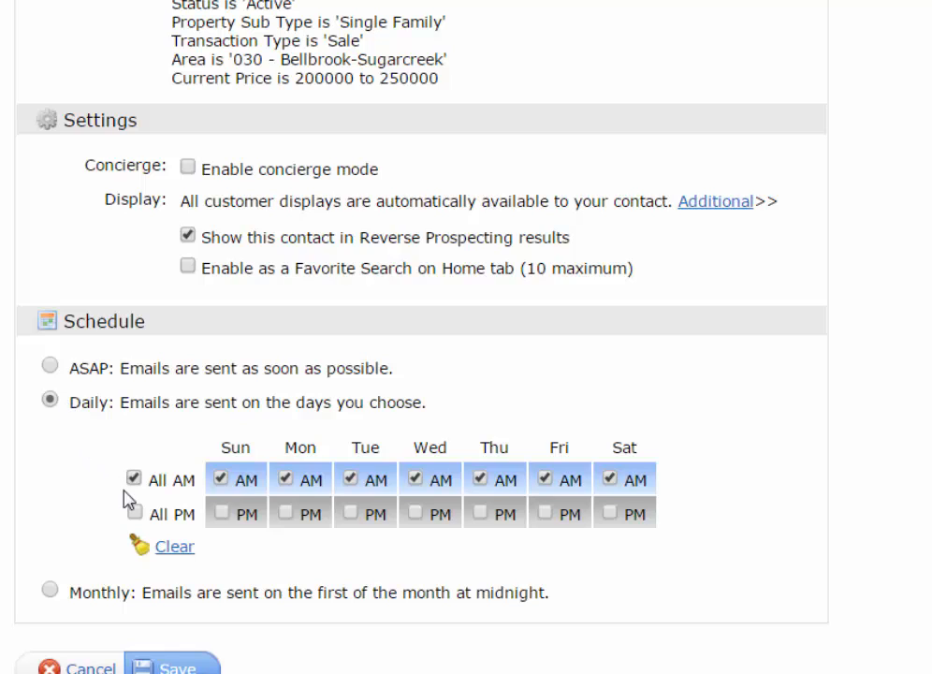
pyautogui.click(135, 513)
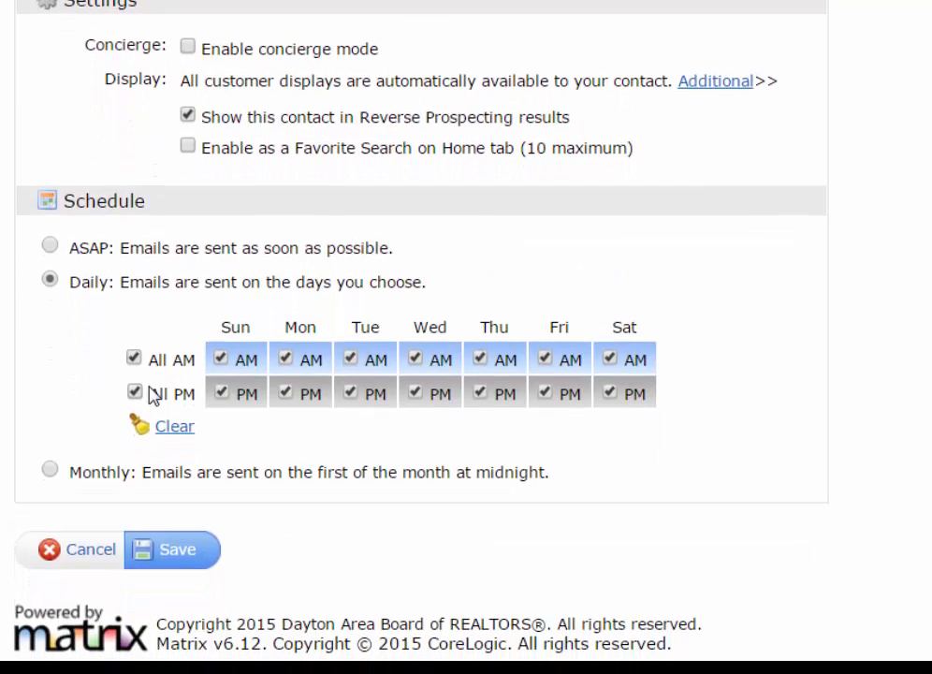
pyautogui.click(178, 550)
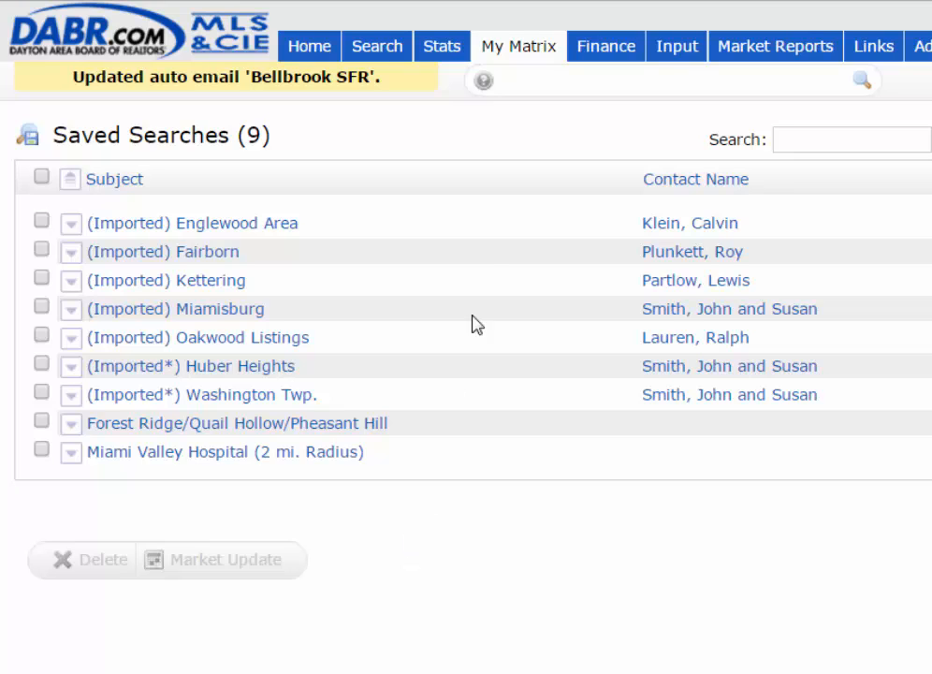
# Open the Auto Emails list and examine the status markers of the Bellbrook SFR, My Neighborhood and Belmont area entries
pyautogui.moveTo(524, 58)
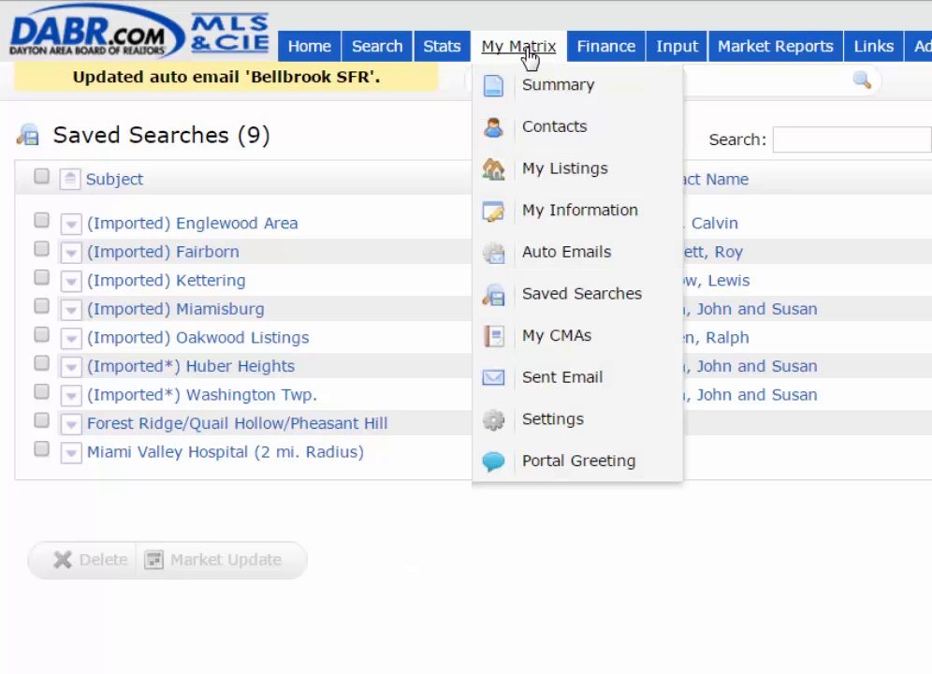
pyautogui.click(548, 255)
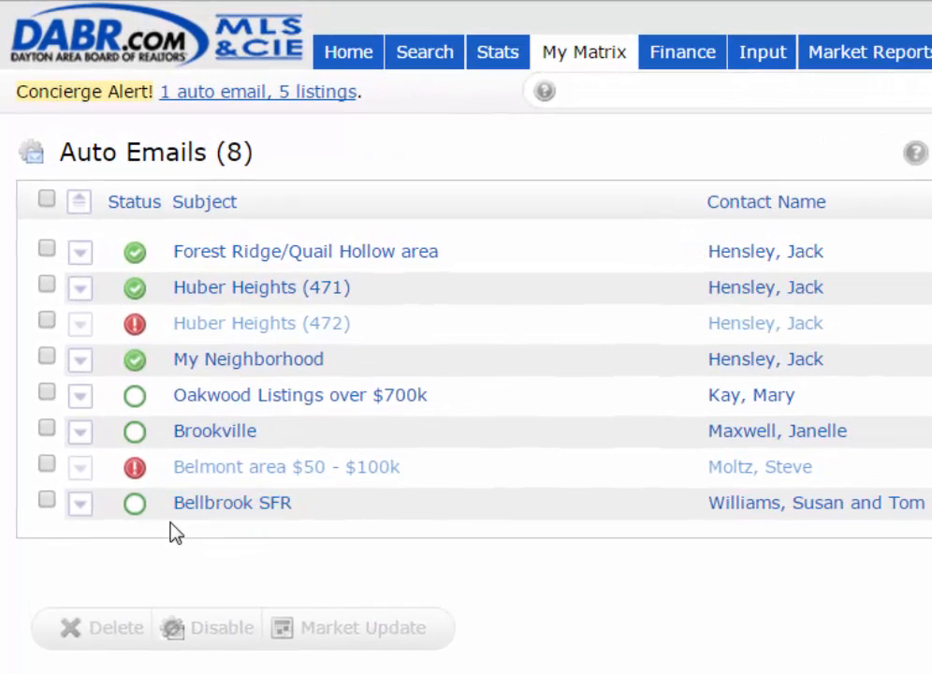
pyautogui.moveTo(138, 508)
pyautogui.moveTo(136, 371)
pyautogui.moveTo(140, 480)
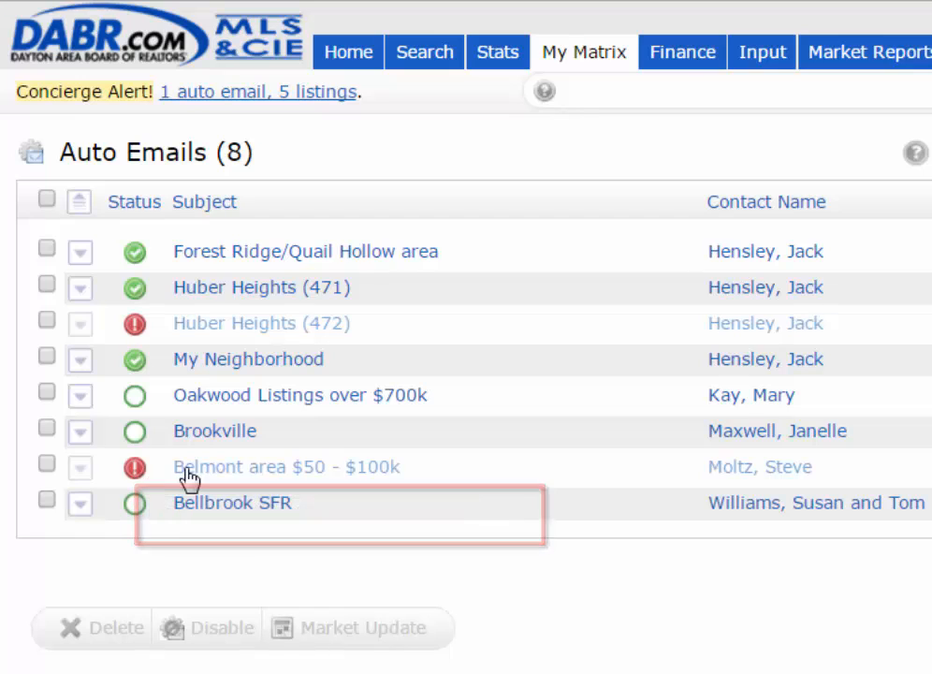
# Check the Enabled/Disabled setting of the "Belmont area $50 - $100k" auto email, then return to the list and collapse its entry
pyautogui.click(191, 473)
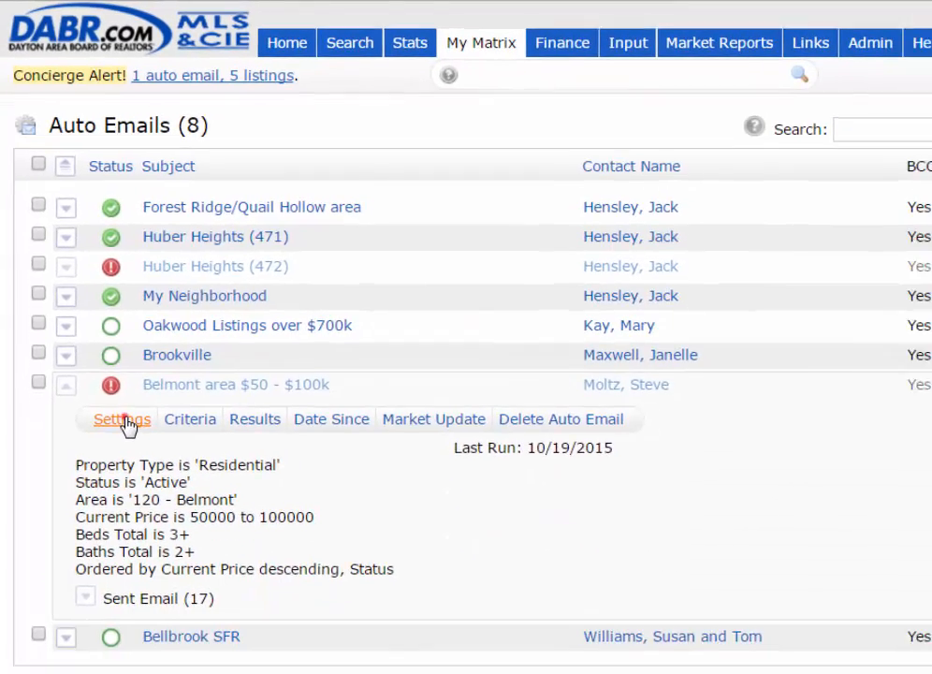
pyautogui.click(149, 508)
pyautogui.scroll(-8, 430, 554)
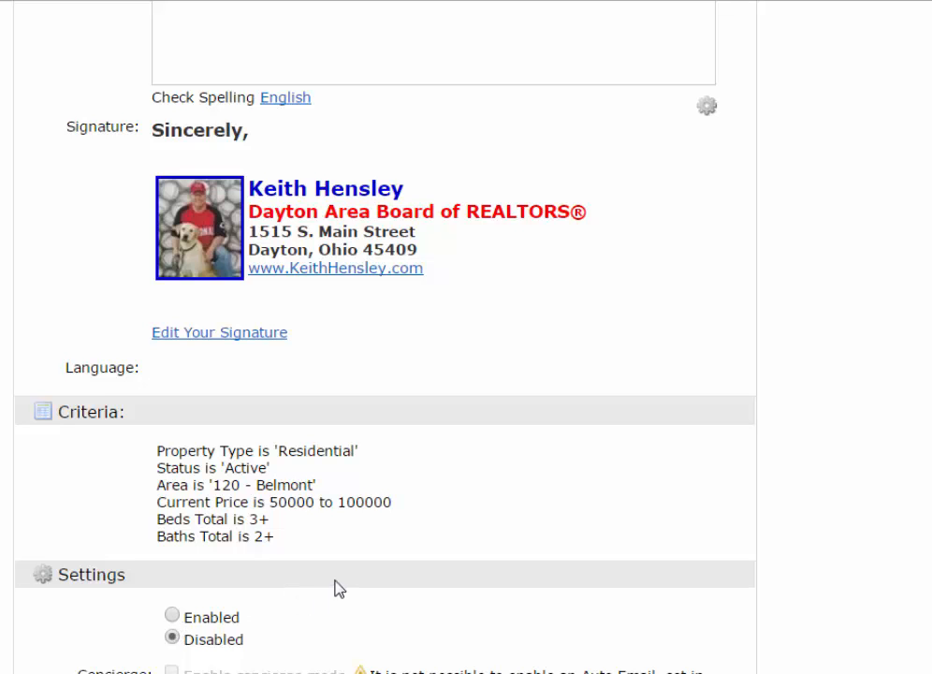
pyautogui.scroll(-2, 339, 587)
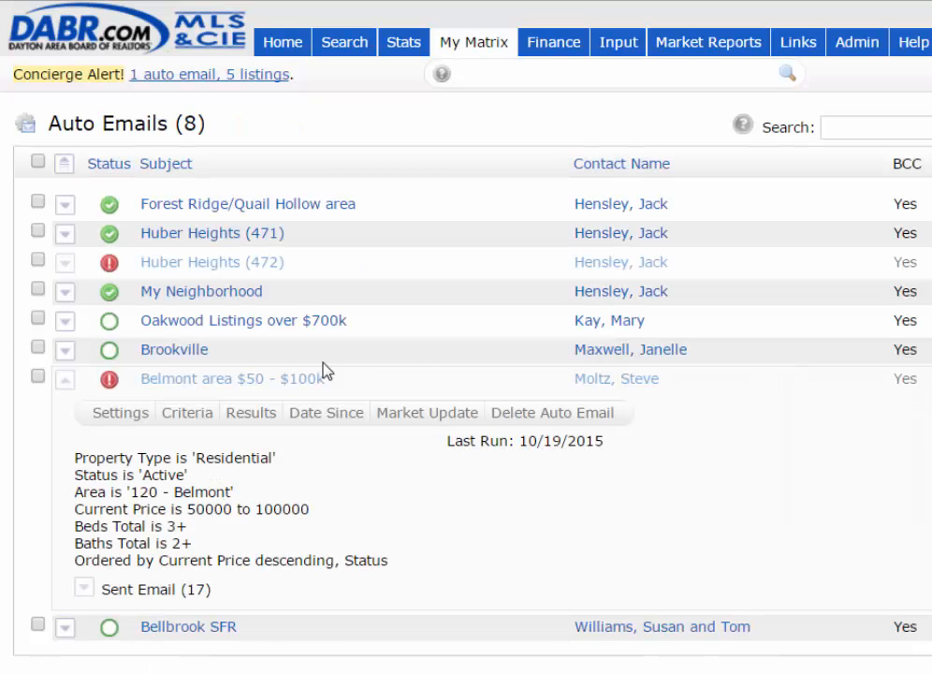
pyautogui.click(292, 379)
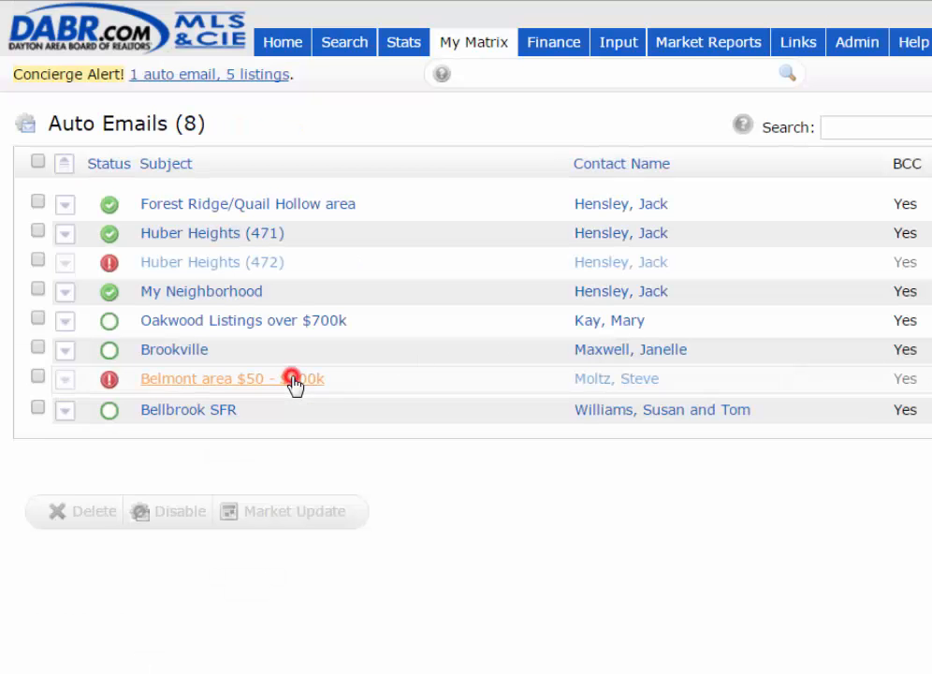
# Disable the Brookville auto email and select it again in the list
pyautogui.click(37, 347)
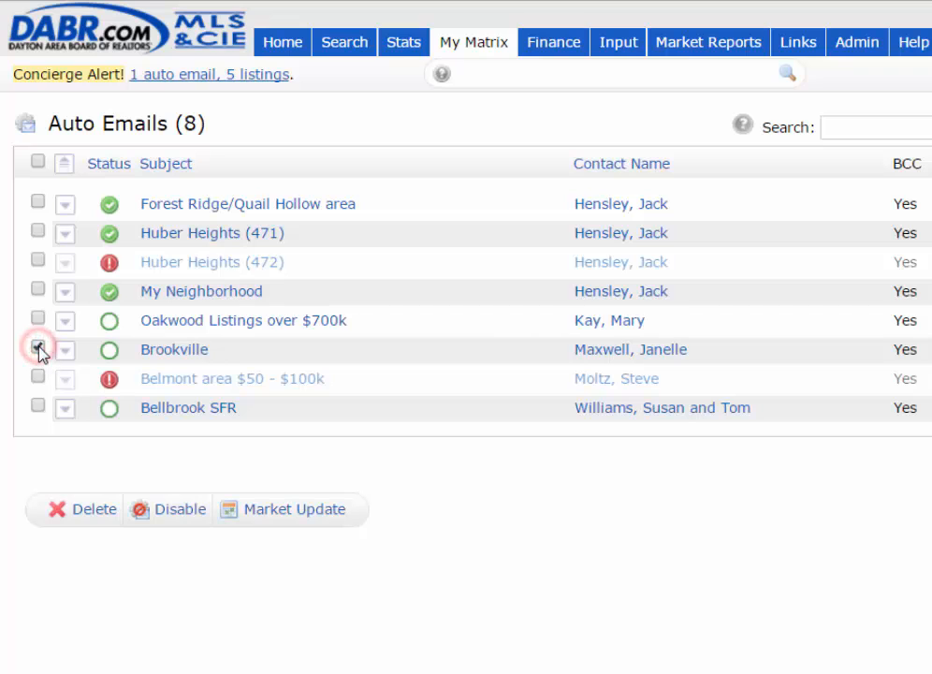
pyautogui.click(176, 514)
pyautogui.click(904, 147)
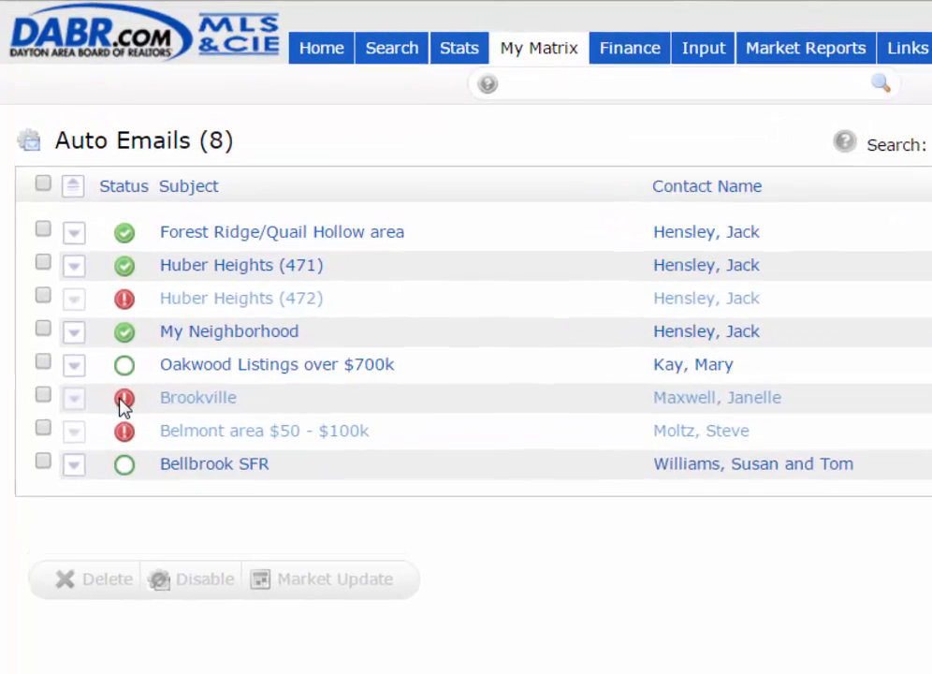
pyautogui.moveTo(106, 351)
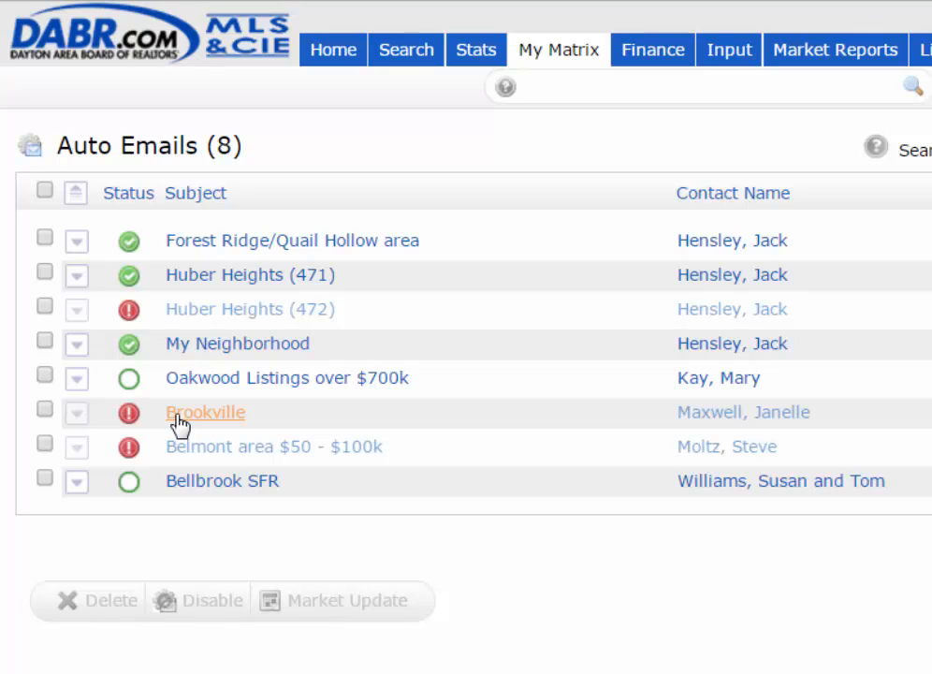
pyautogui.click(45, 412)
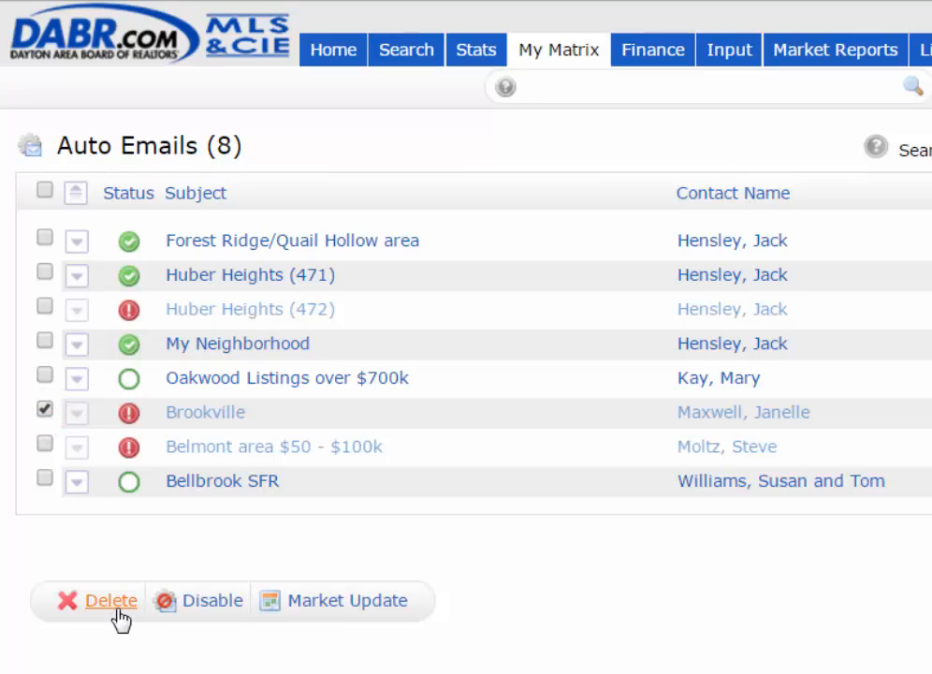
# Open the settings of the Bellbrook SFR auto email and turn it into a saved search
pyautogui.click(218, 492)
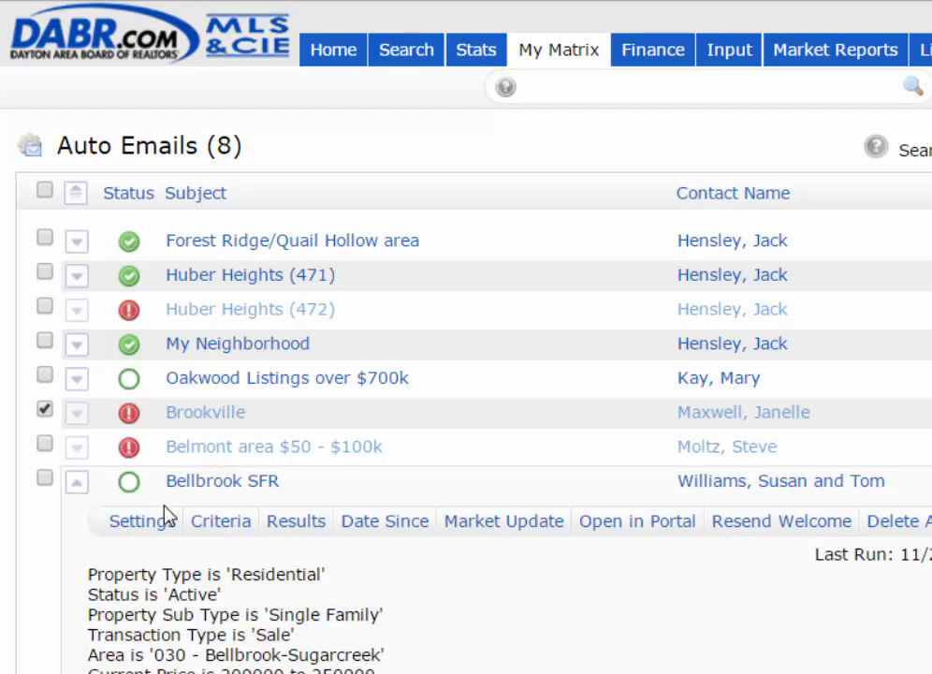
pyautogui.click(143, 520)
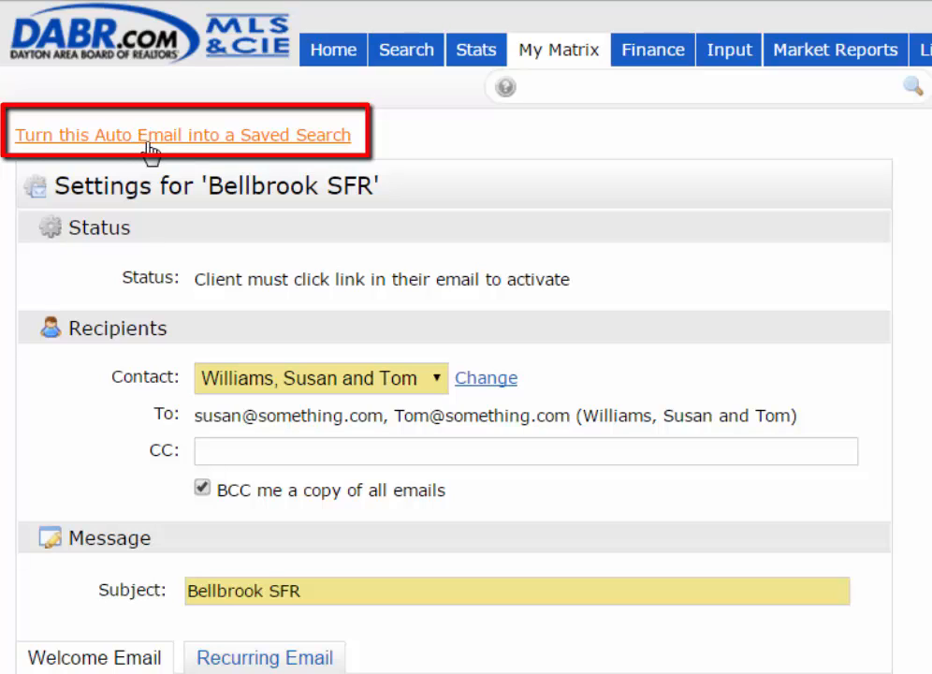
pyautogui.click(260, 148)
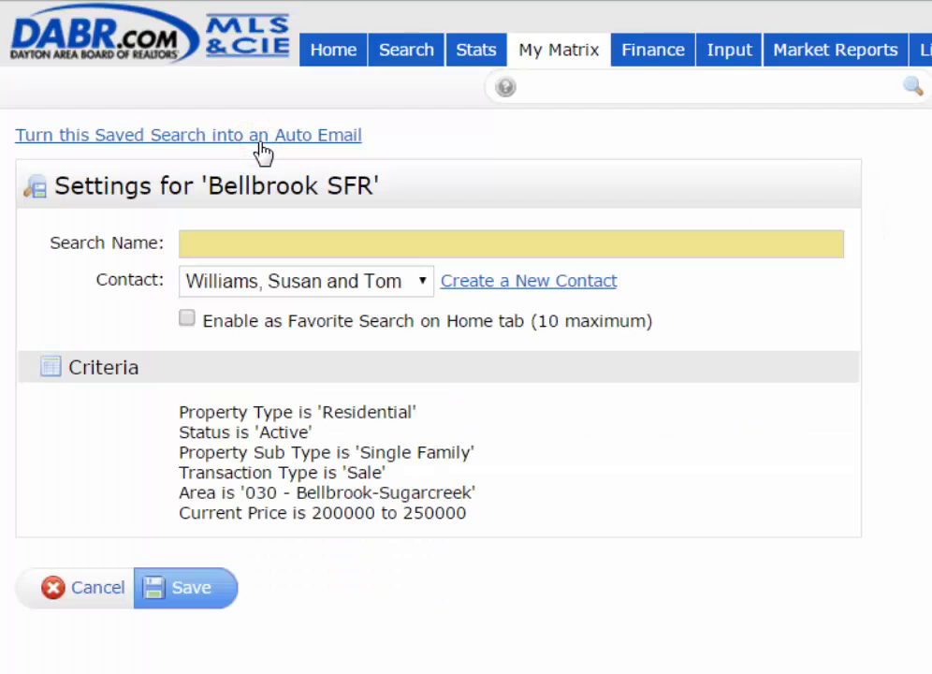
# Save the converted search under the name "Bellbrook SFR" and open the Saved Searches list
pyautogui.click(276, 249)
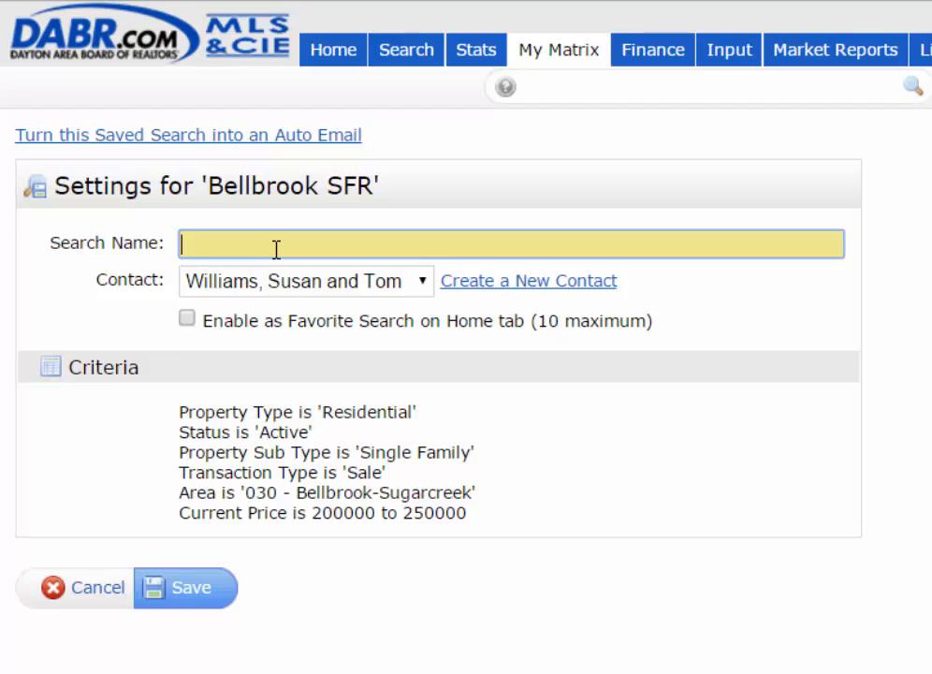
pyautogui.write('Bell')
pyautogui.press('Down')
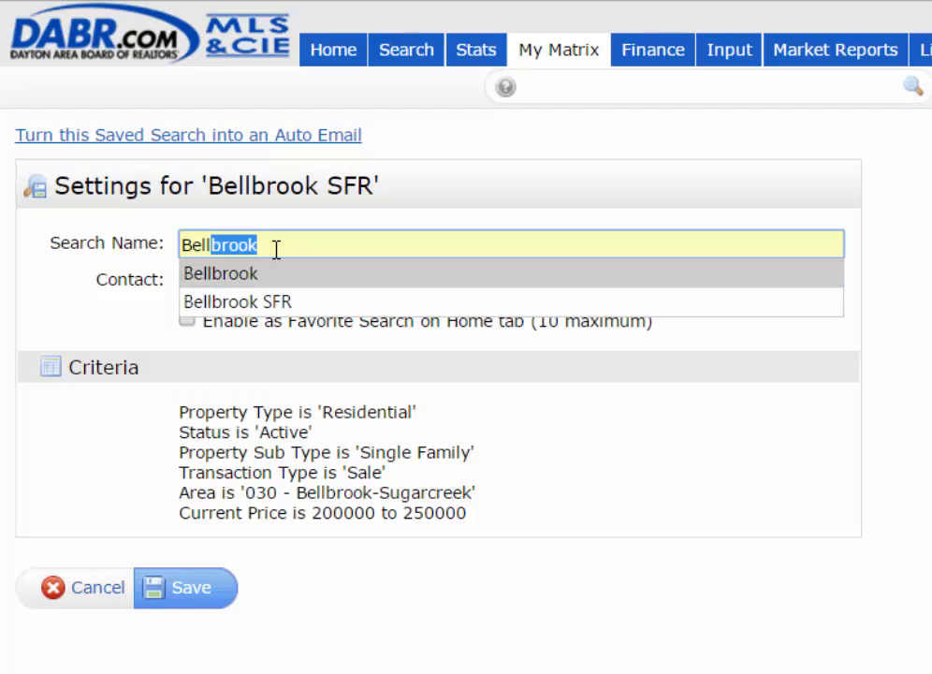
pyautogui.press('Down')
pyautogui.press('Return')
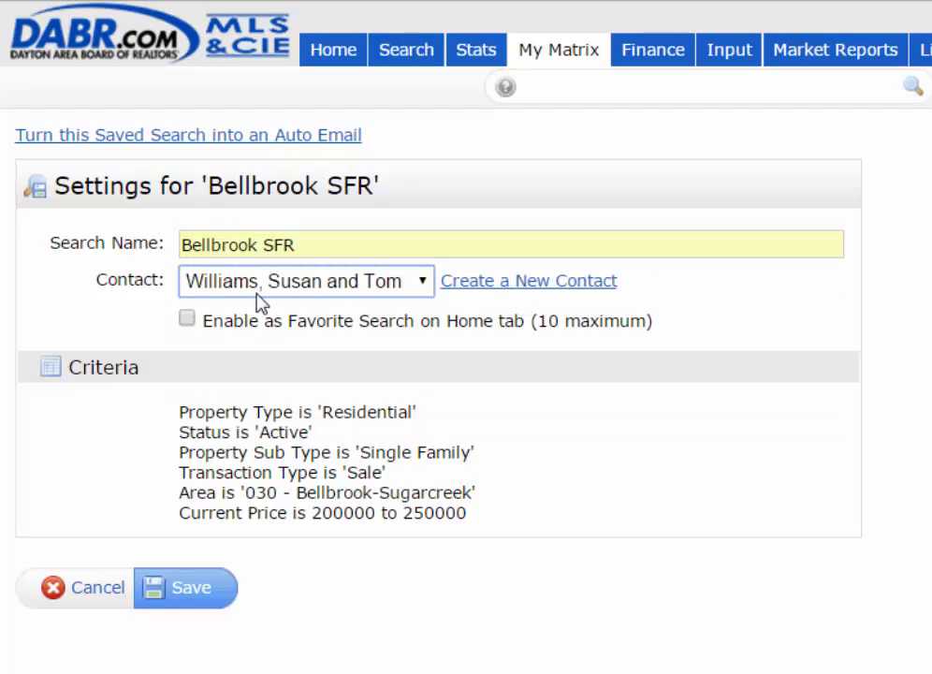
pyautogui.click(192, 591)
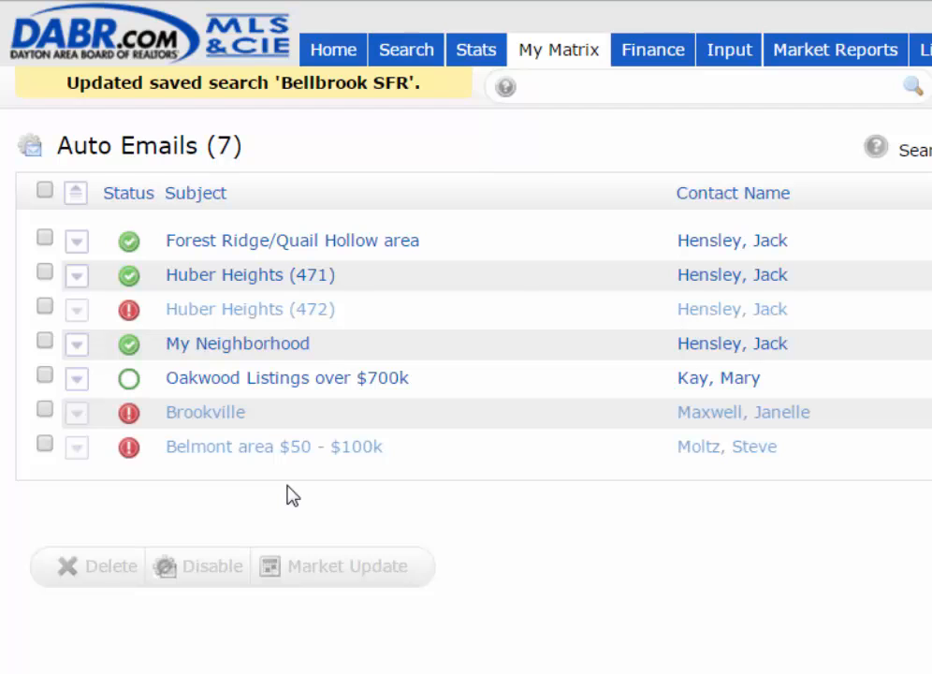
pyautogui.moveTo(572, 73)
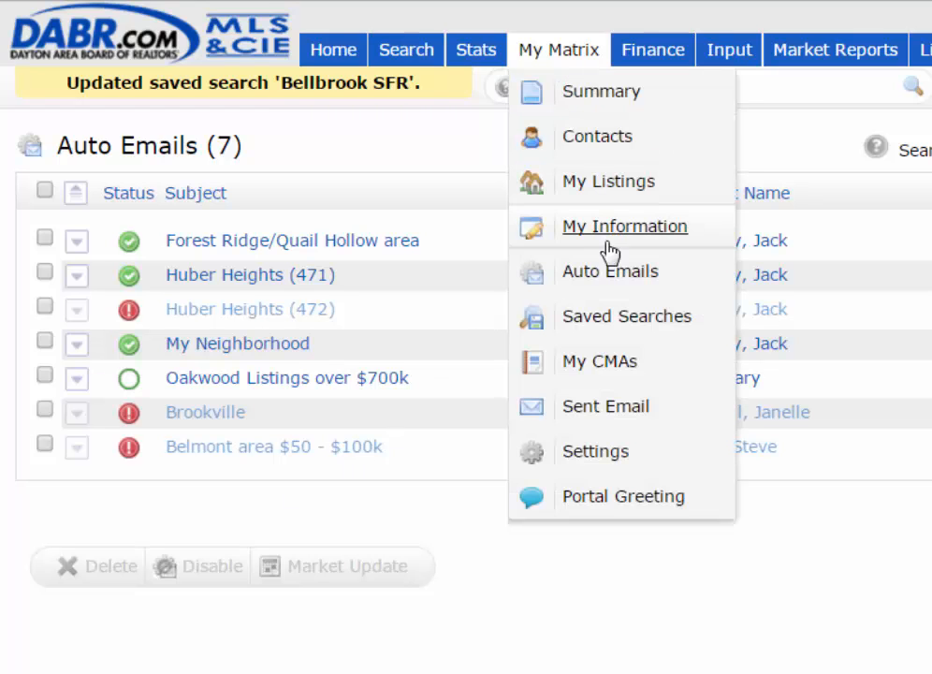
pyautogui.click(587, 323)
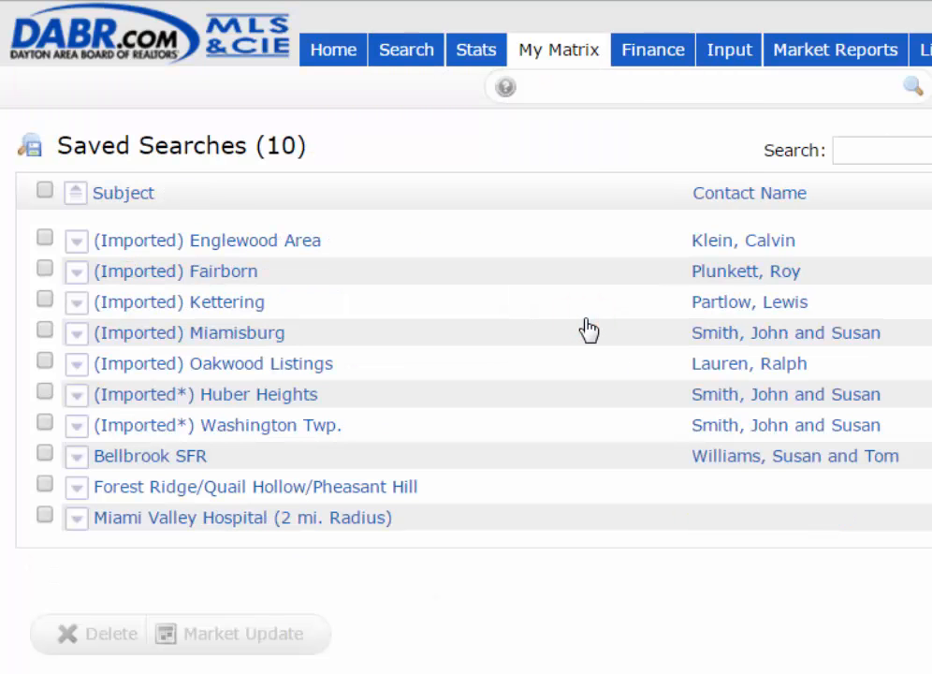